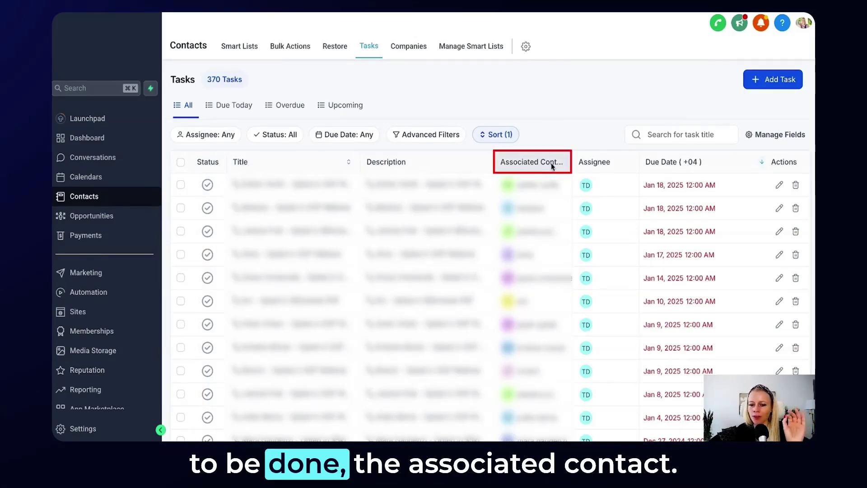
# - Widen the Associated Contacts column so its heading and fuller contact names show
pyautogui.moveTo(572, 161)
pyautogui.mouseDown()
pyautogui.moveTo(605, 161)
pyautogui.moveTo(587, 162)
pyautogui.mouseUp()
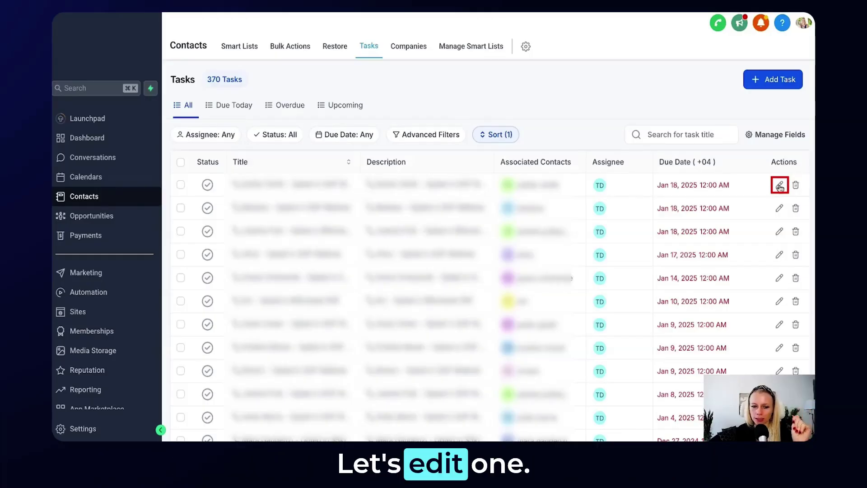
# - Change the first task's due time to 9:00 PM
pyautogui.click(779, 186)
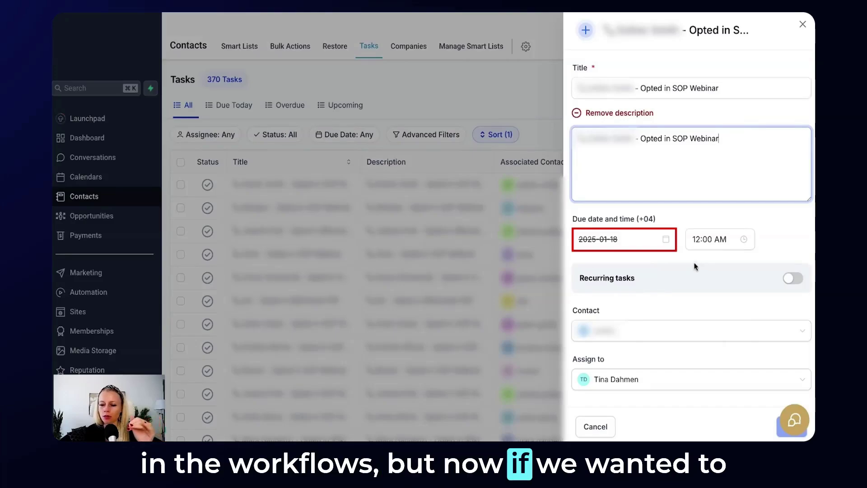
pyautogui.click(692, 239)
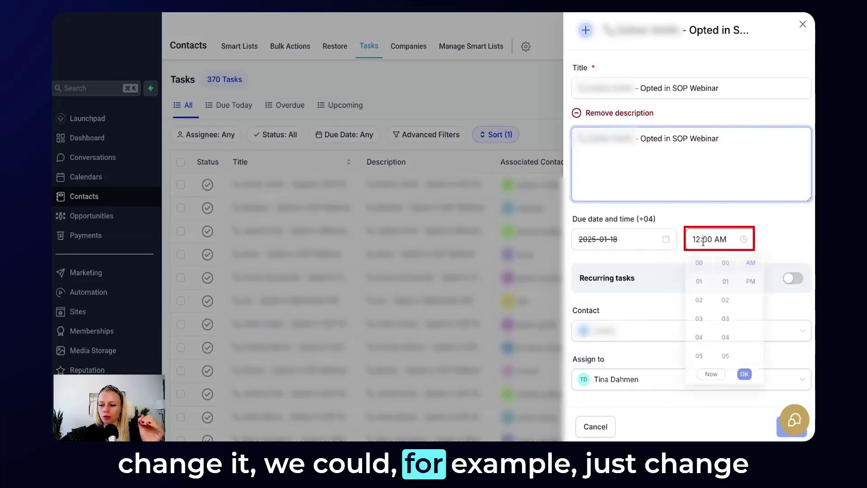
pyautogui.scroll(-3, 705, 348)
pyautogui.click(701, 347)
pyautogui.click(753, 282)
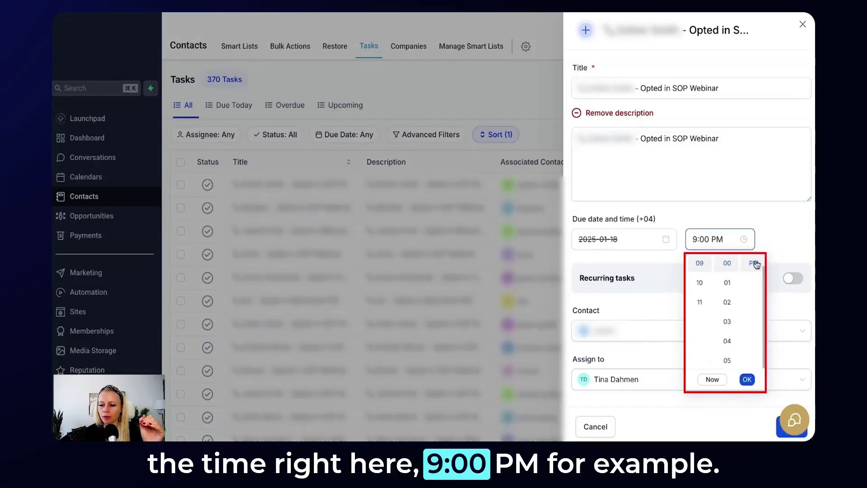
pyautogui.click(770, 248)
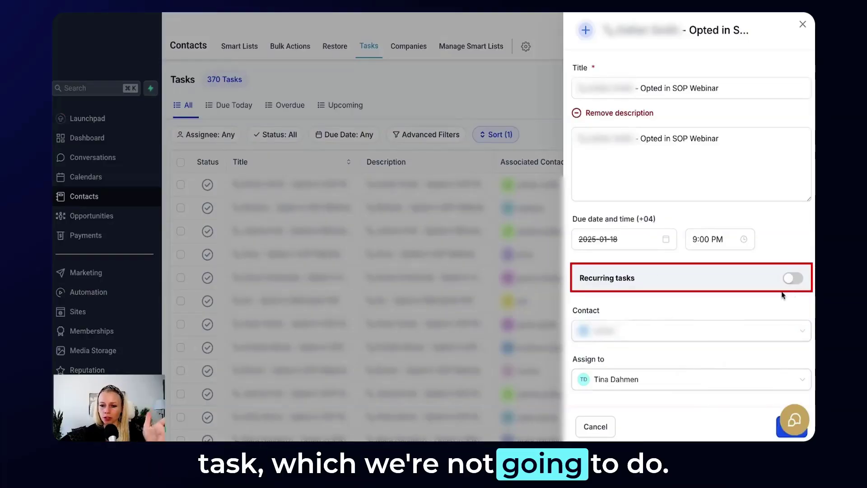
# - Try daily recurrence ending on a set date, turn recurrence back off, and save the task
pyautogui.scroll(-1, 763, 302)
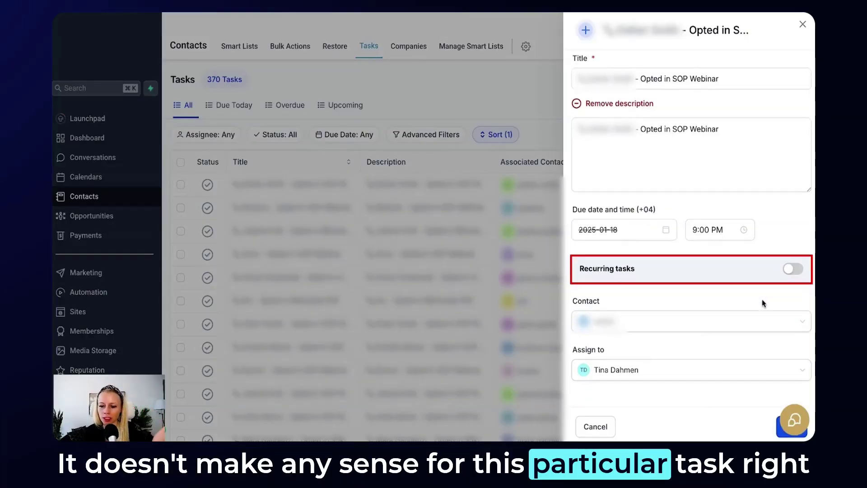
pyautogui.click(794, 270)
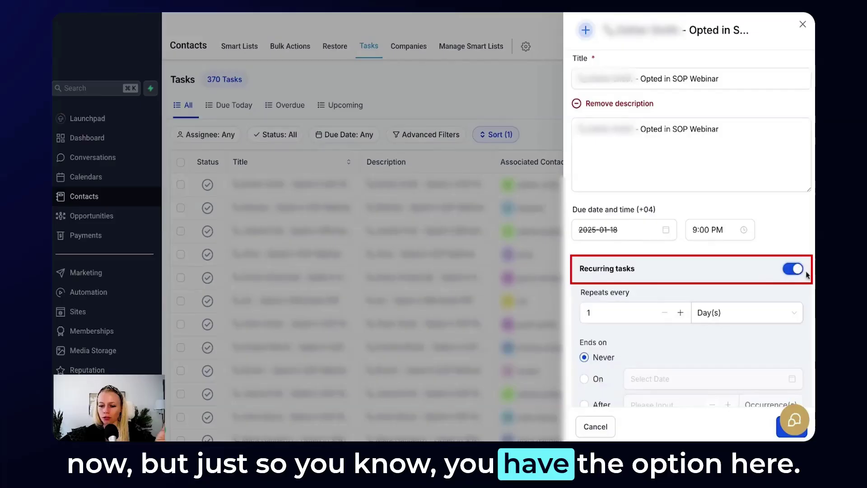
pyautogui.scroll(-3, 767, 275)
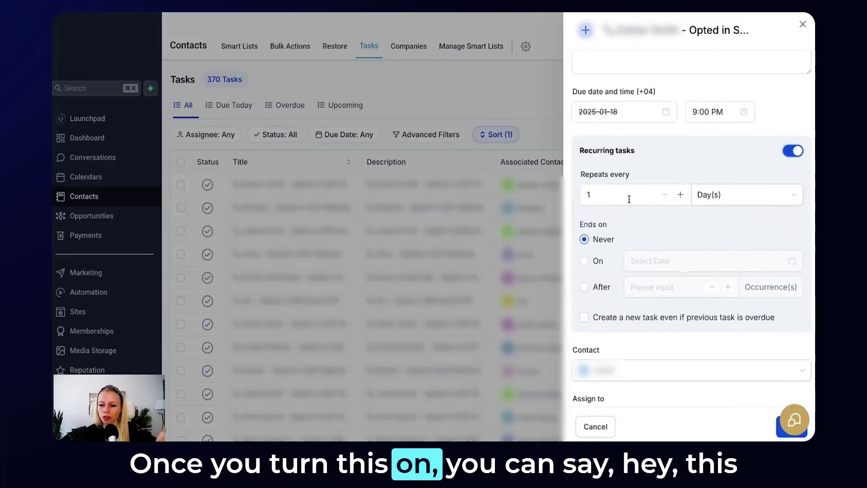
pyautogui.click(708, 197)
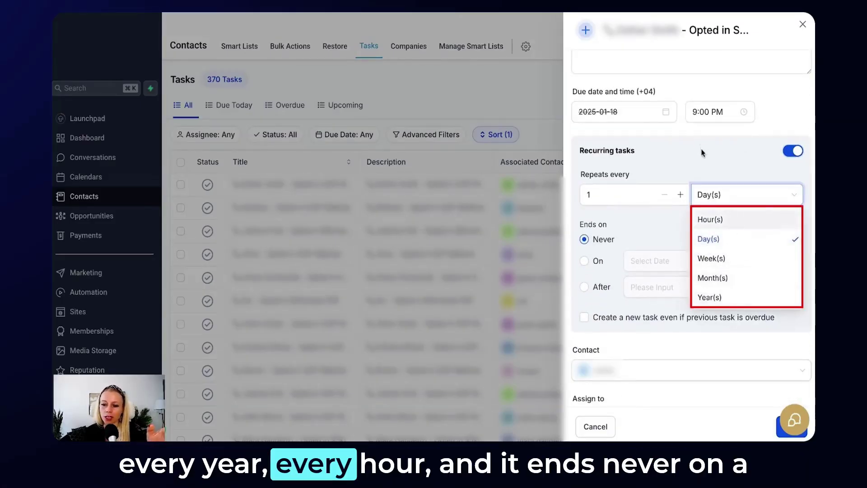
pyautogui.click(657, 225)
pyautogui.click(587, 261)
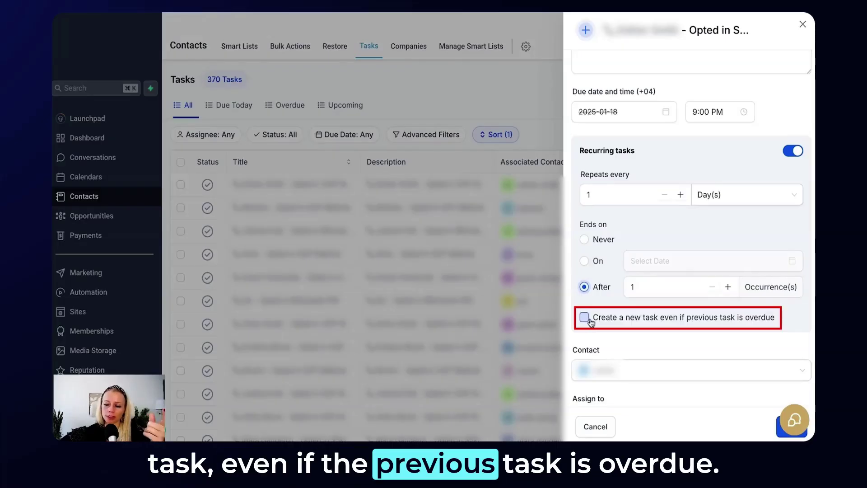
pyautogui.click(788, 153)
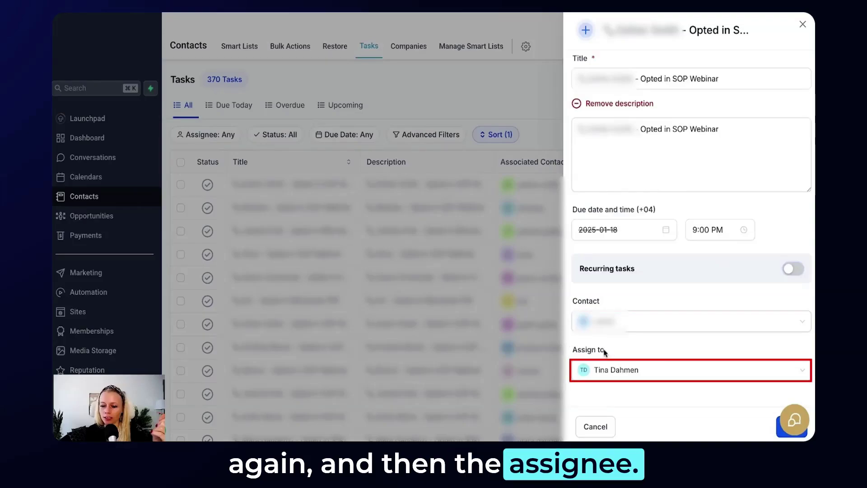
pyautogui.click(778, 434)
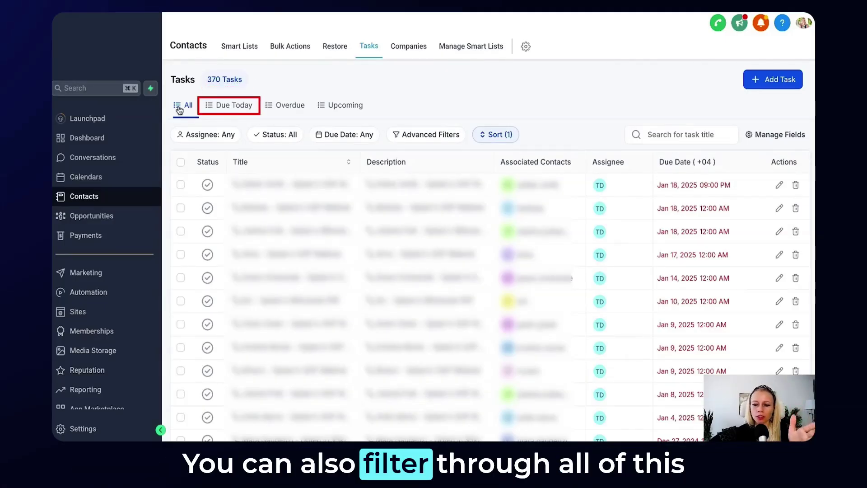
pyautogui.click(227, 107)
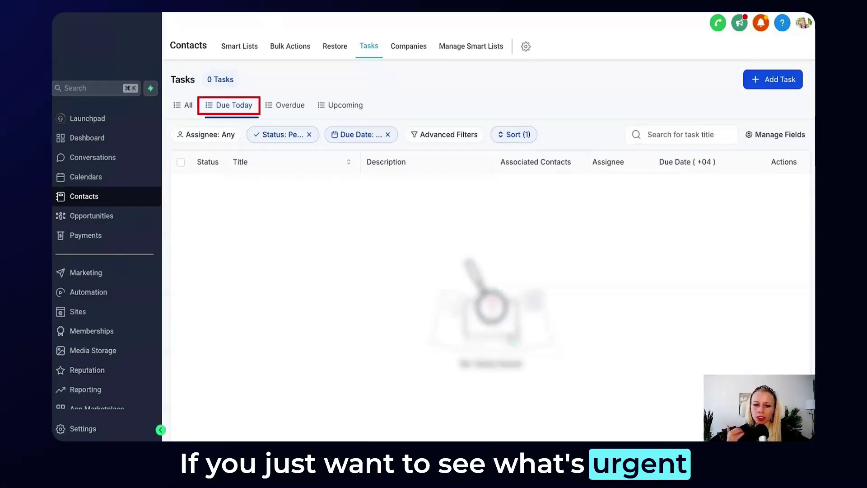
pyautogui.click(281, 106)
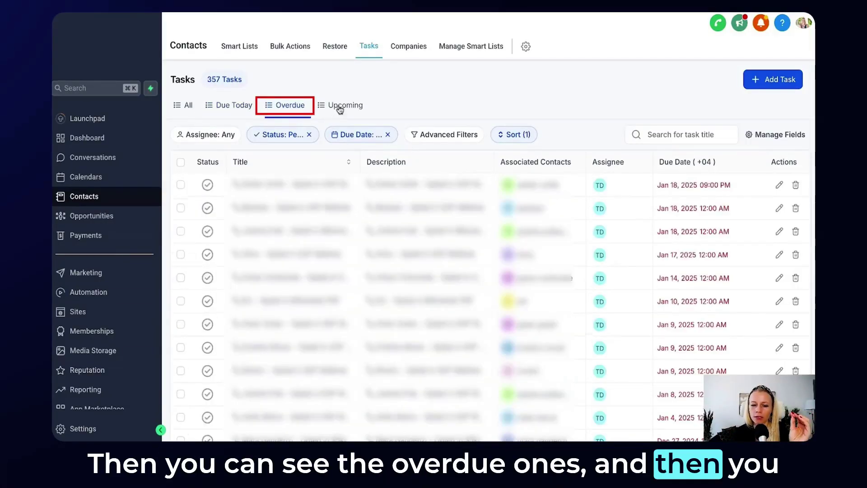
pyautogui.click(339, 107)
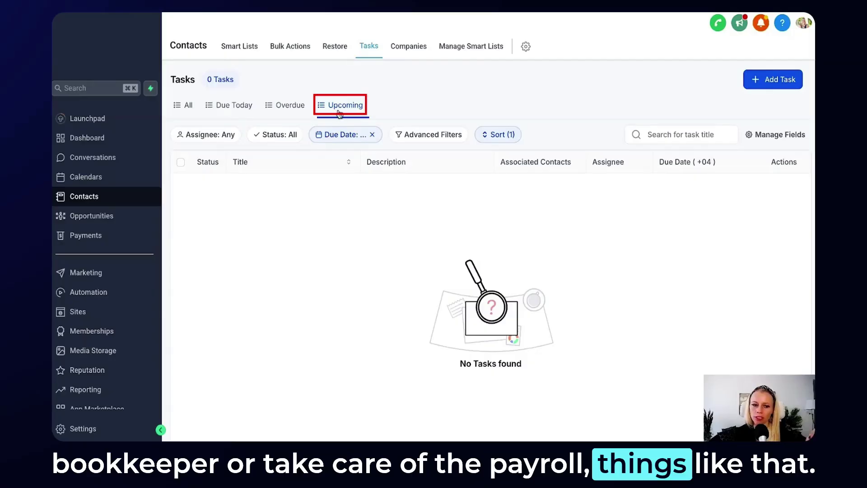
pyautogui.click(186, 108)
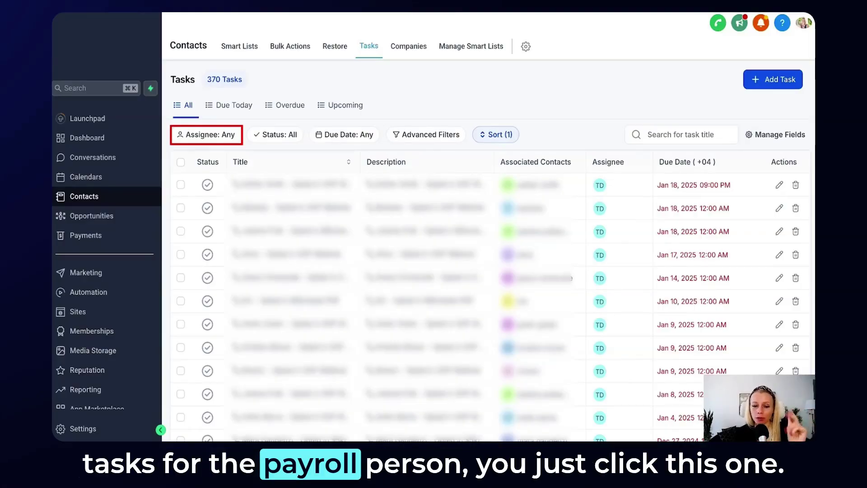
pyautogui.click(207, 135)
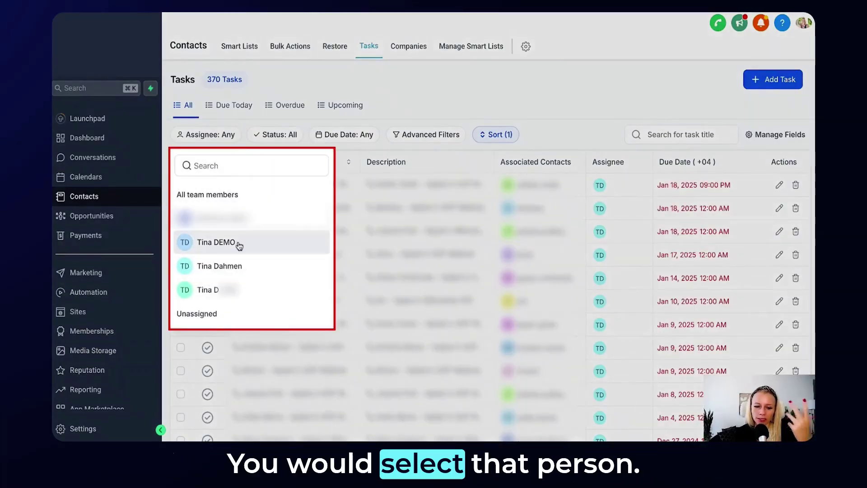
pyautogui.click(216, 242)
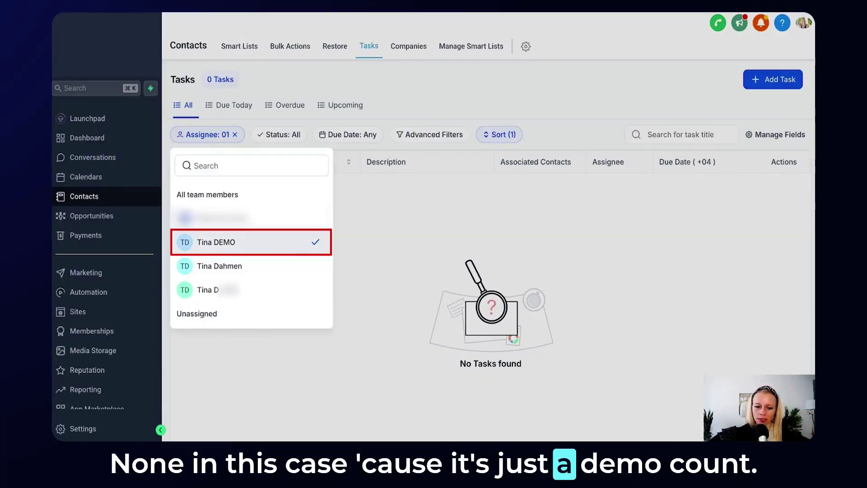
pyautogui.click(224, 135)
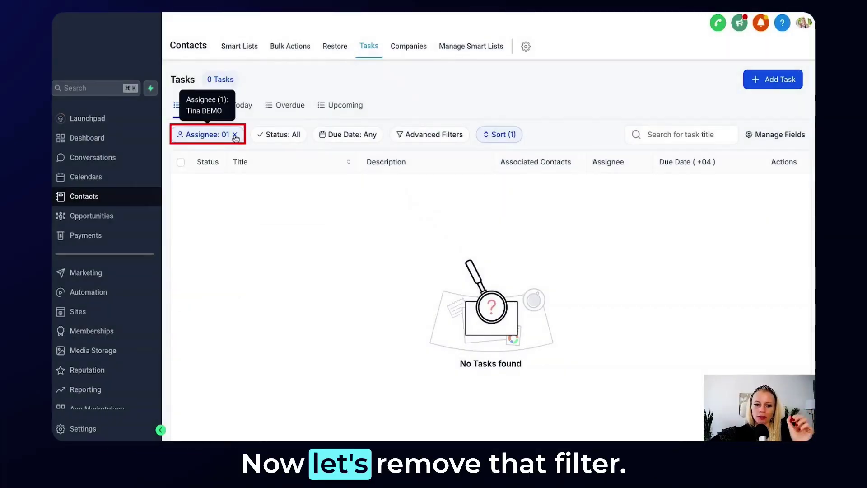
pyautogui.click(235, 135)
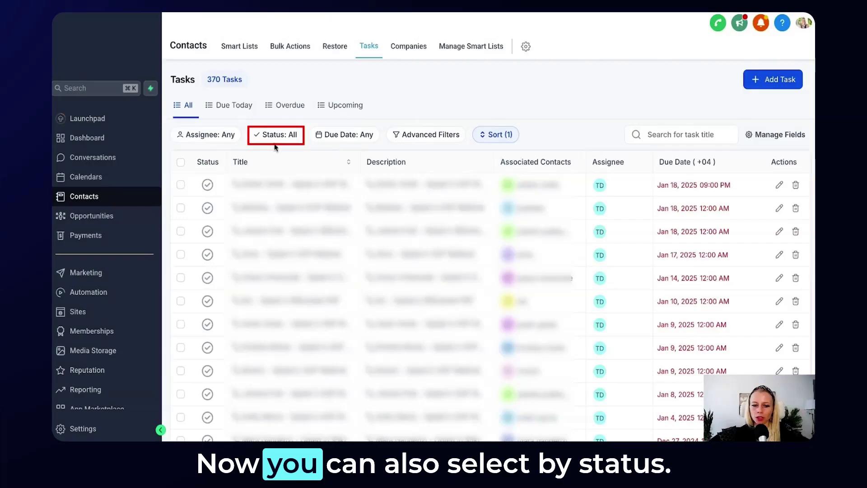
pyautogui.click(284, 135)
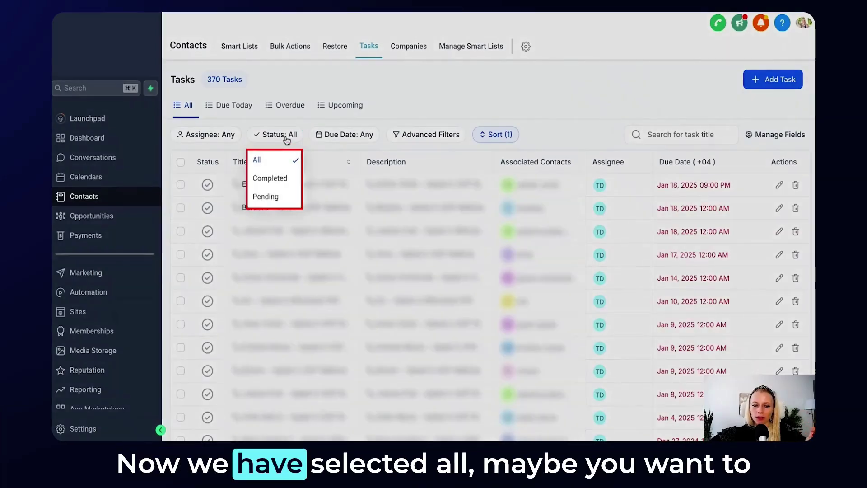
pyautogui.click(286, 181)
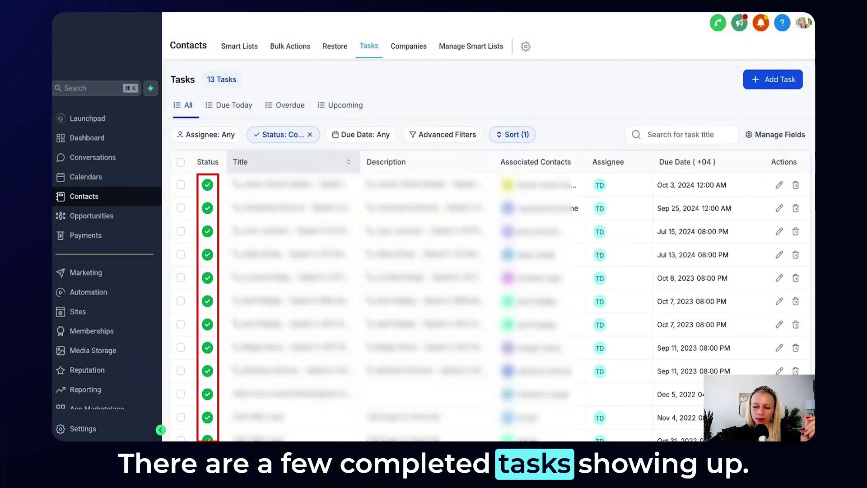
pyautogui.click(310, 135)
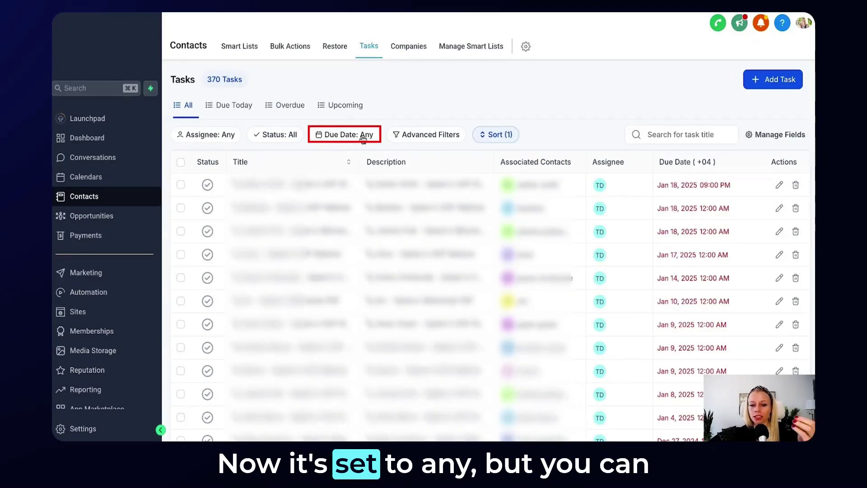
# - Filter tasks by due date Jan 23–25, 2025, then remove that filter
pyautogui.click(363, 138)
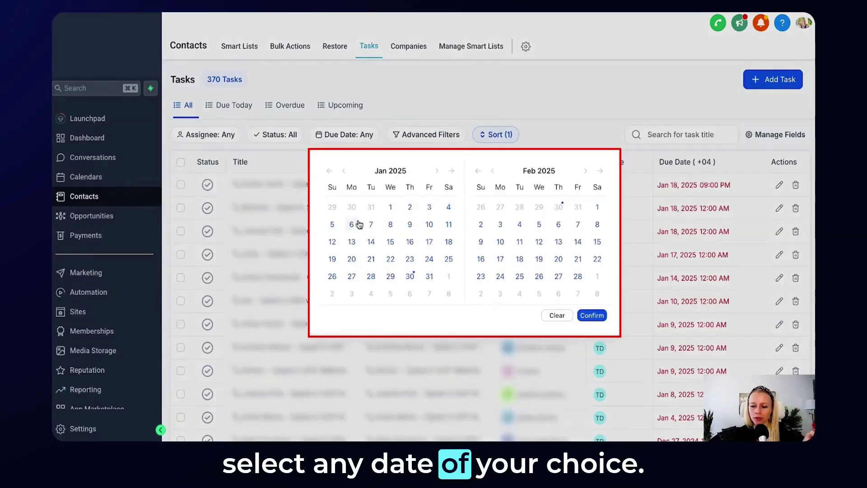
pyautogui.click(412, 260)
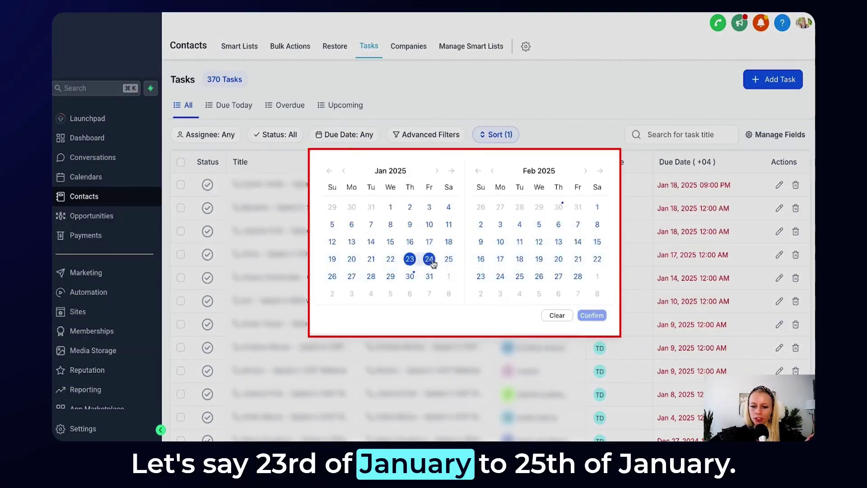
pyautogui.click(449, 260)
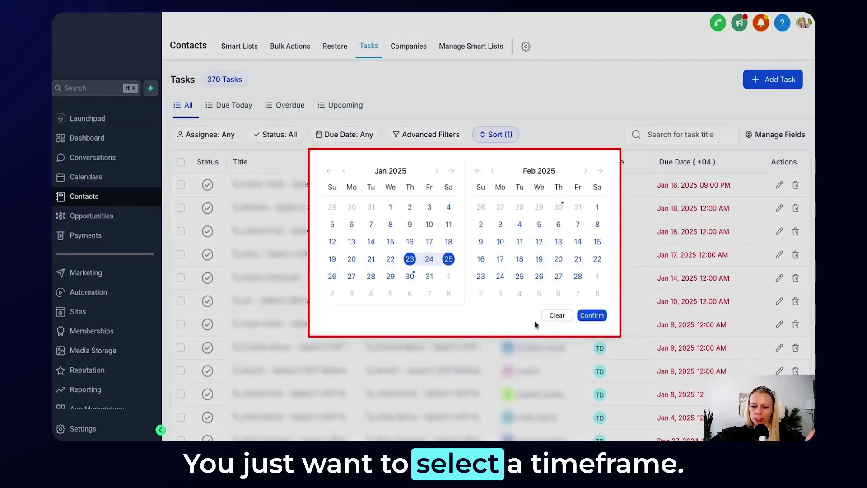
pyautogui.click(591, 315)
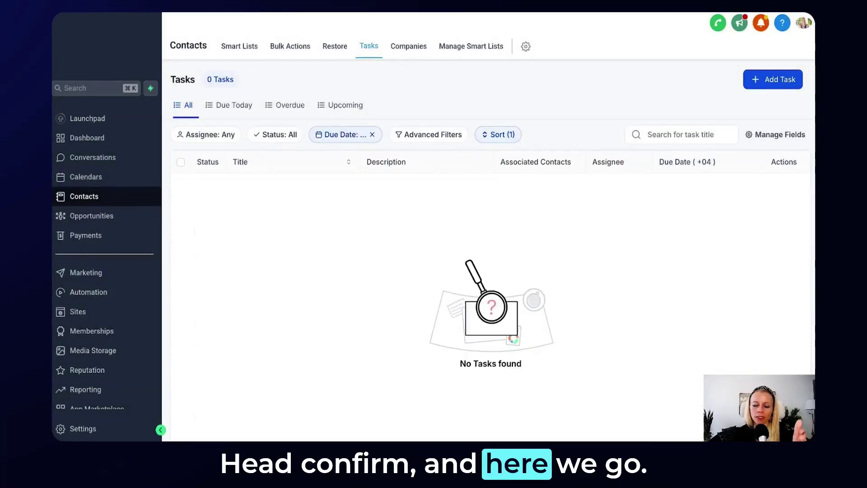
pyautogui.click(372, 135)
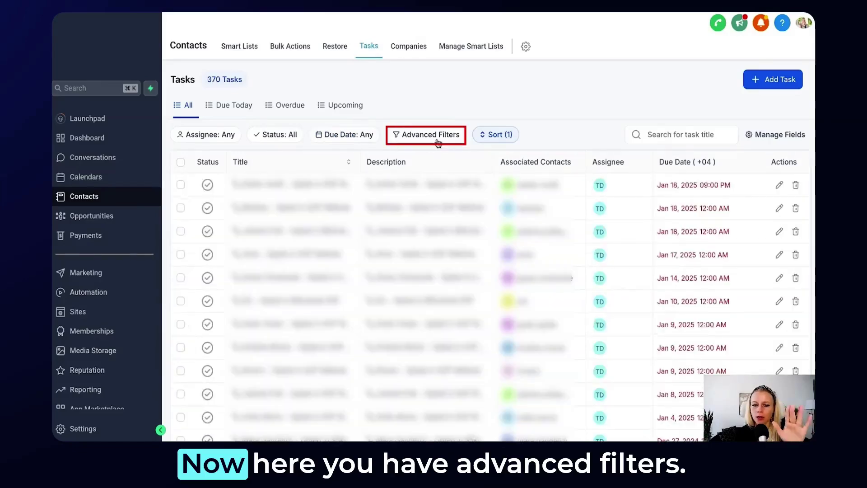
pyautogui.click(426, 136)
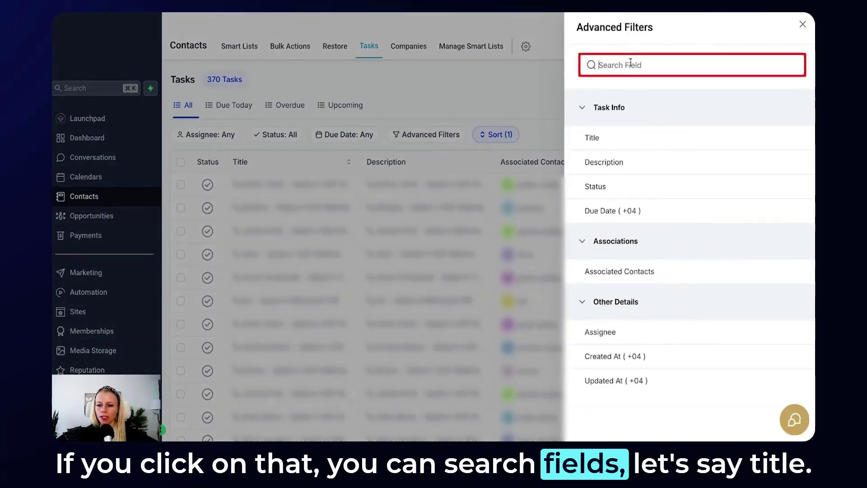
pyautogui.write('Title')
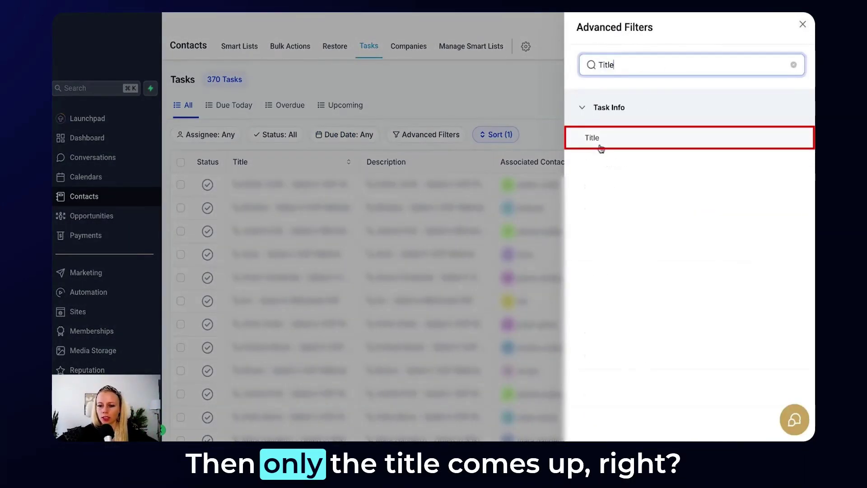
pyautogui.click(794, 66)
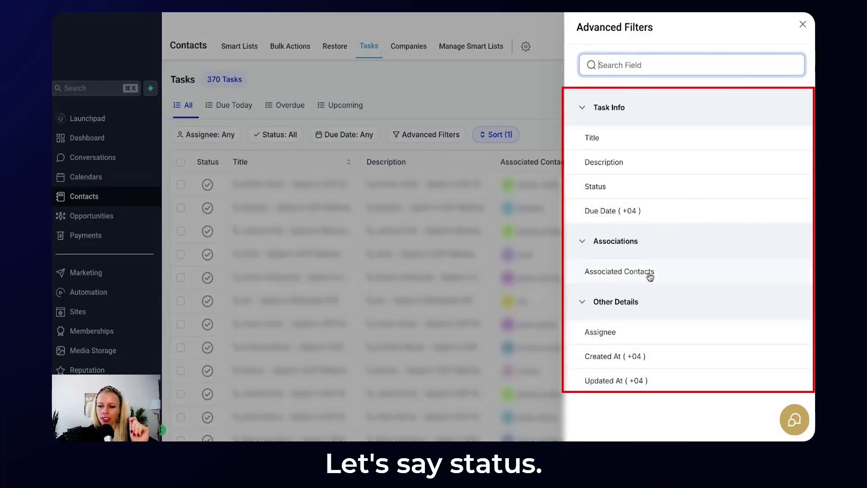
pyautogui.click(633, 194)
pyautogui.click(716, 97)
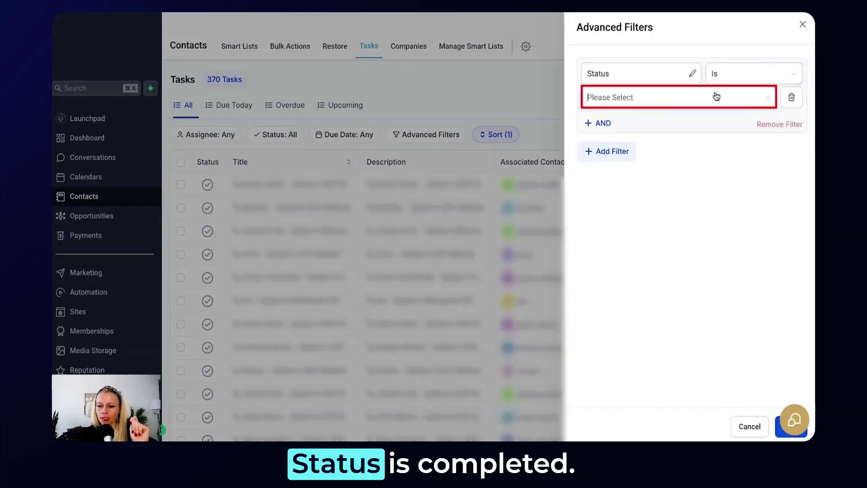
pyautogui.click(641, 122)
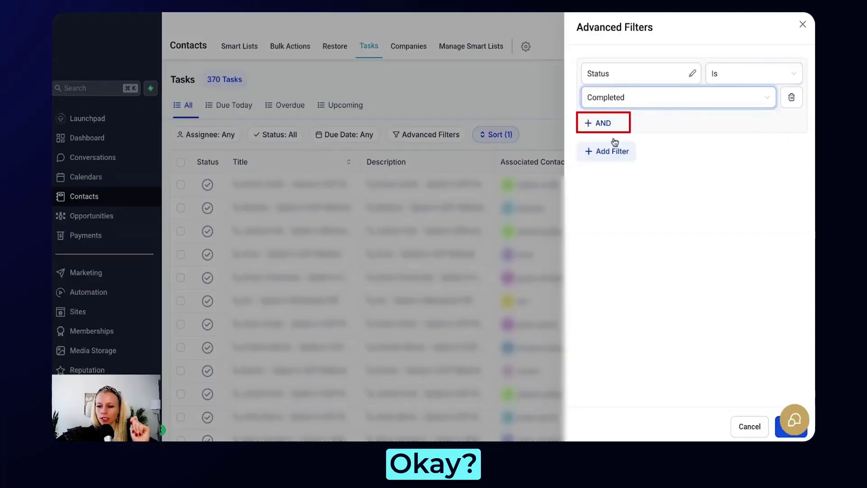
pyautogui.click(601, 129)
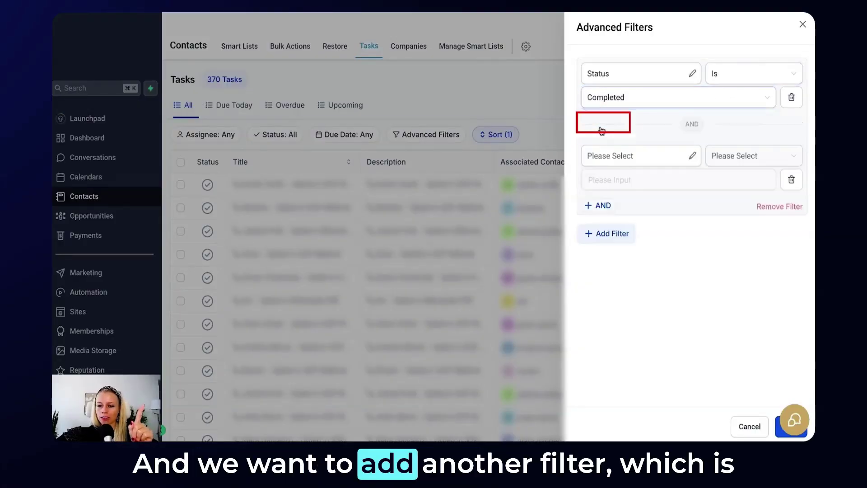
pyautogui.click(647, 168)
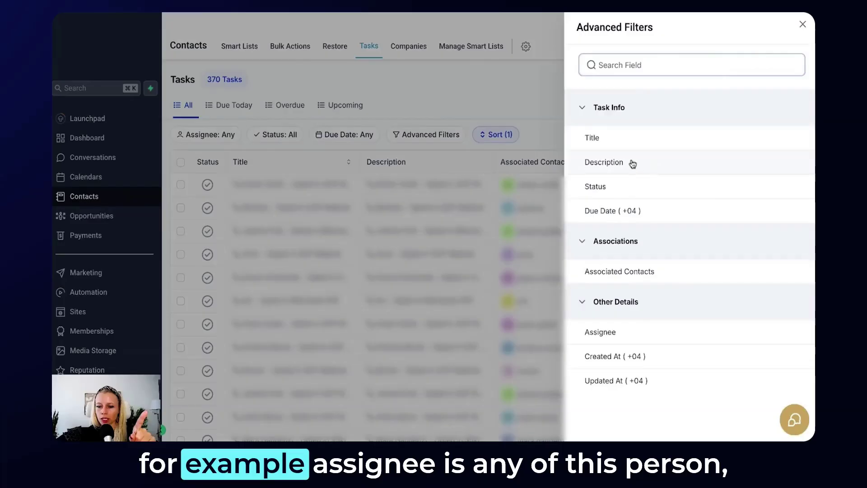
pyautogui.click(614, 333)
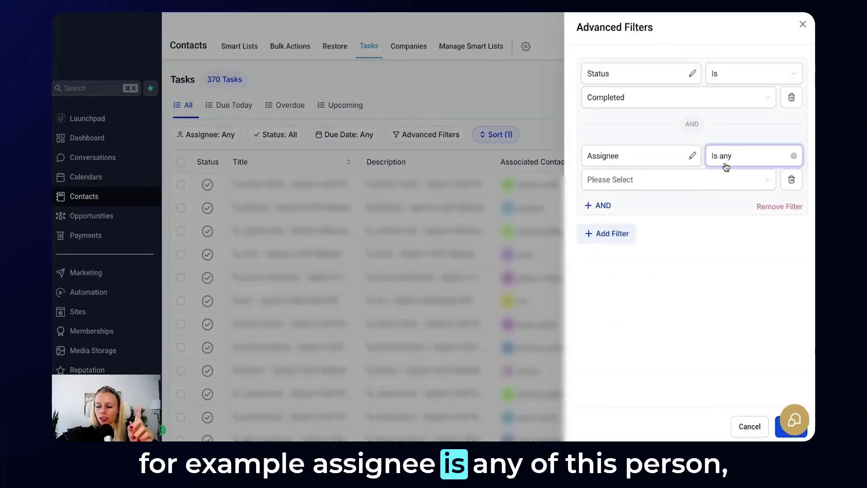
pyautogui.click(697, 184)
pyautogui.click(668, 242)
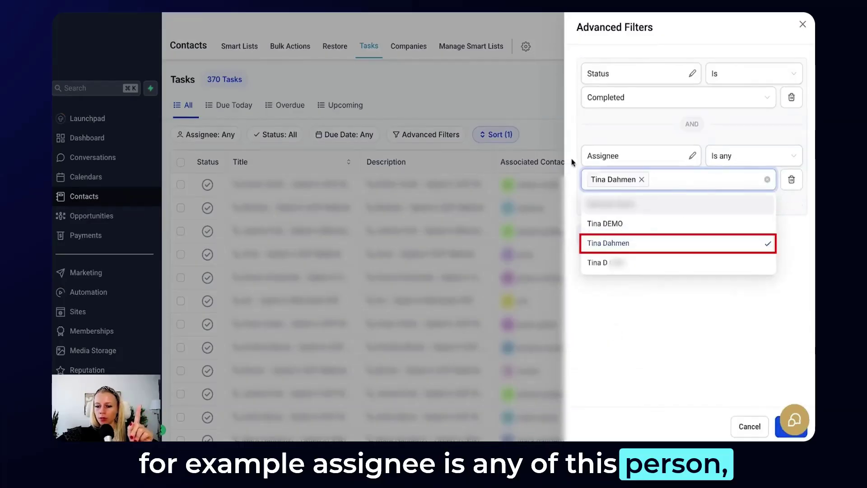
pyautogui.click(575, 198)
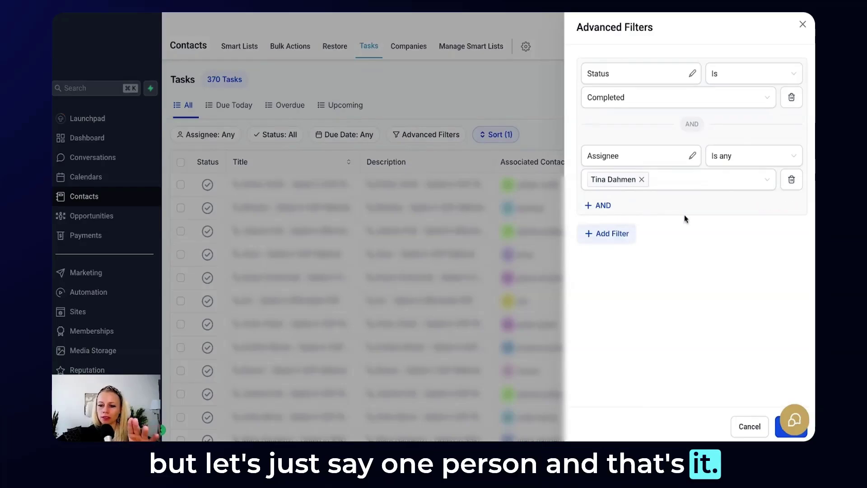
pyautogui.click(620, 235)
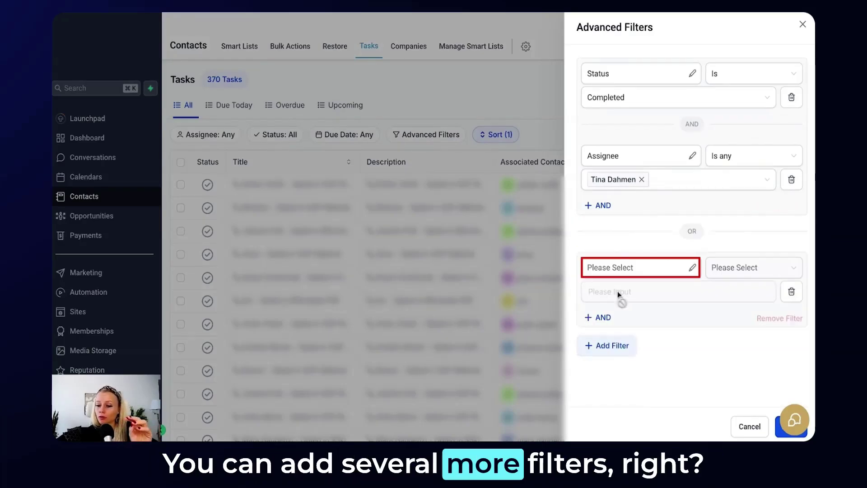
pyautogui.click(689, 269)
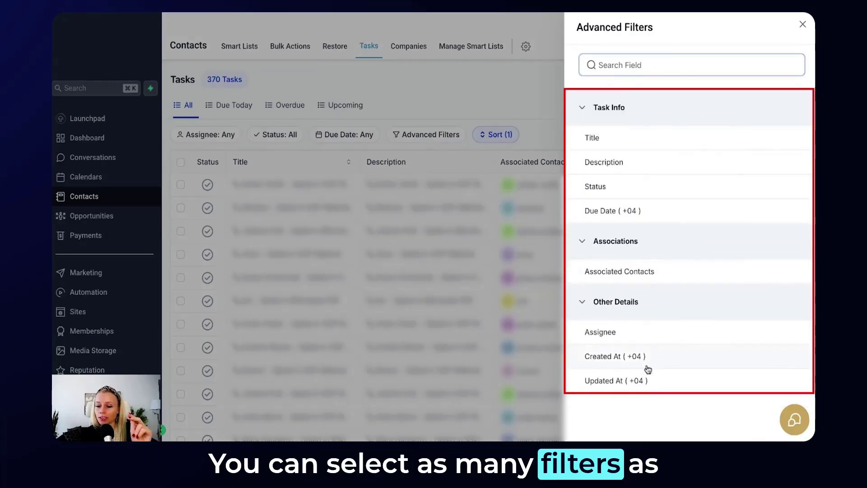
pyautogui.click(632, 143)
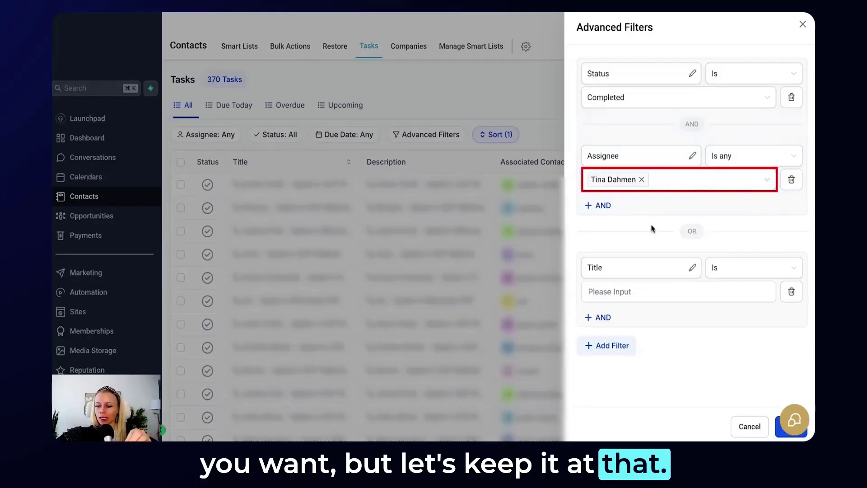
pyautogui.click(791, 291)
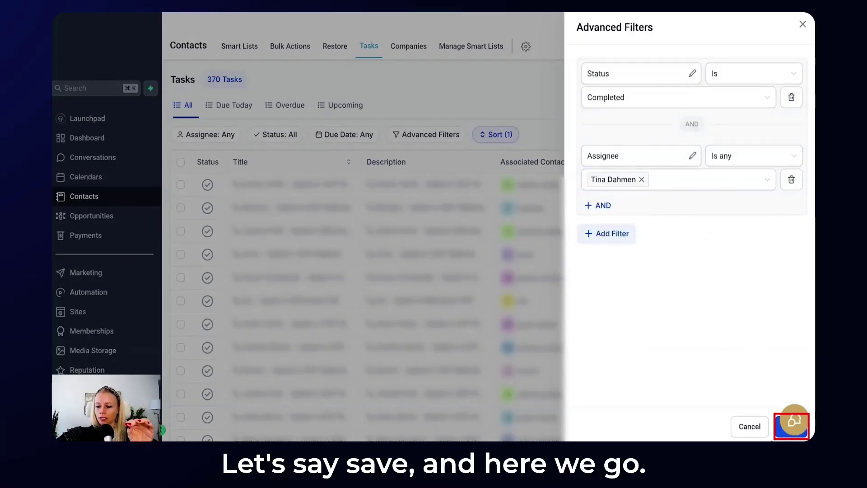
pyautogui.click(789, 427)
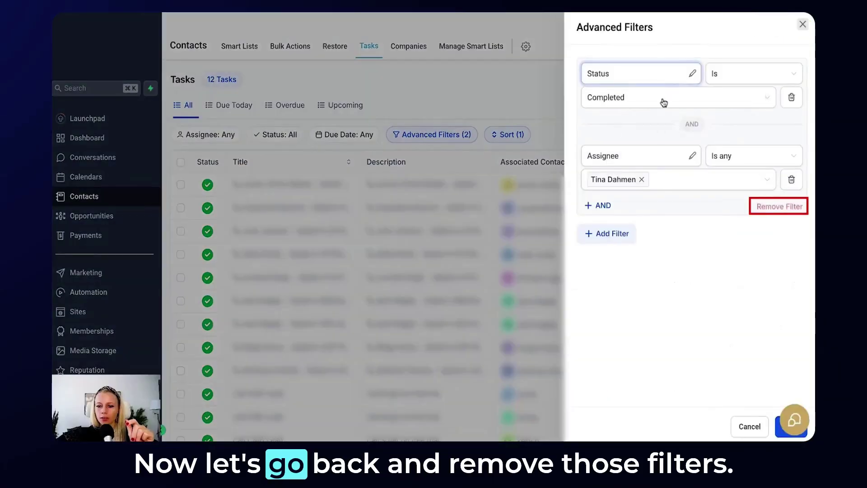
pyautogui.click(776, 205)
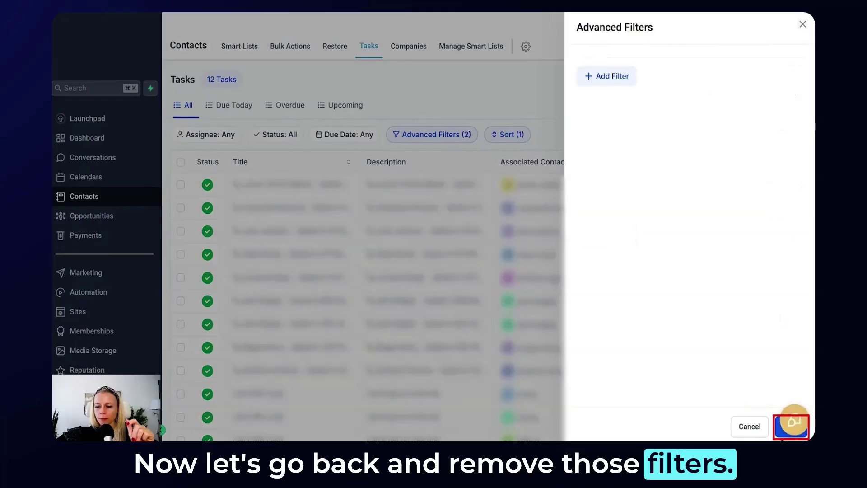
pyautogui.click(790, 426)
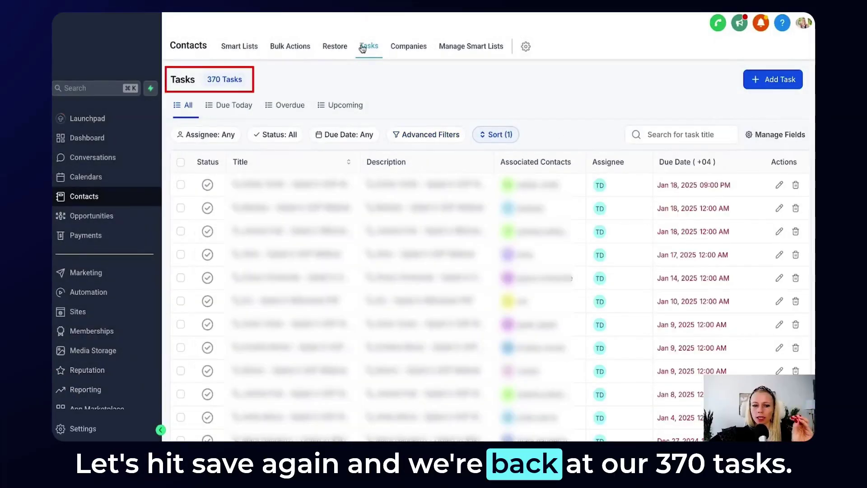
# - Sort the tasks by Title in ascending order, then clear the sort
pyautogui.click(501, 139)
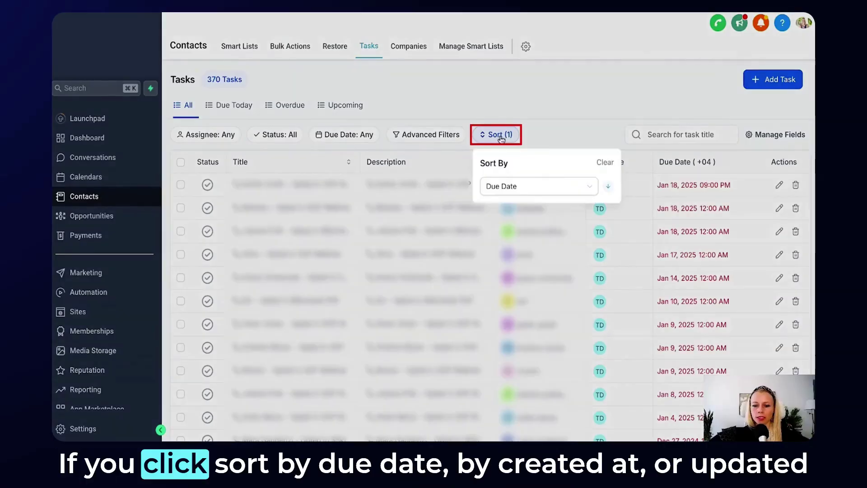
pyautogui.click(535, 187)
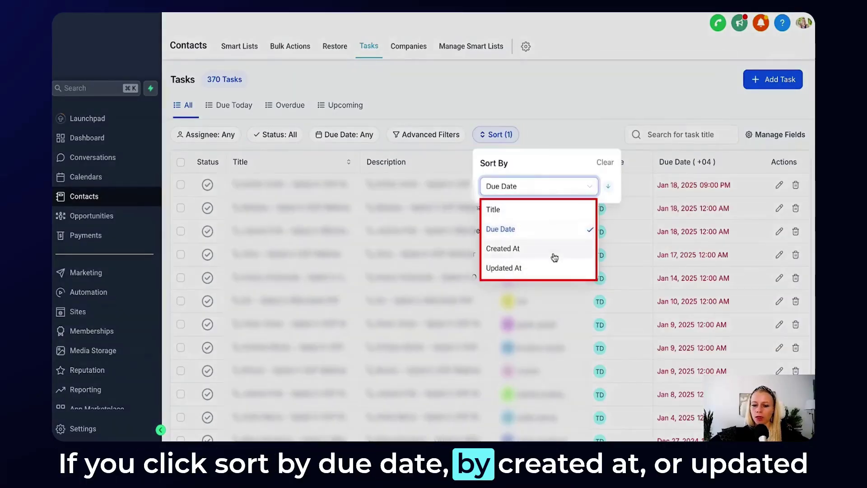
pyautogui.click(512, 213)
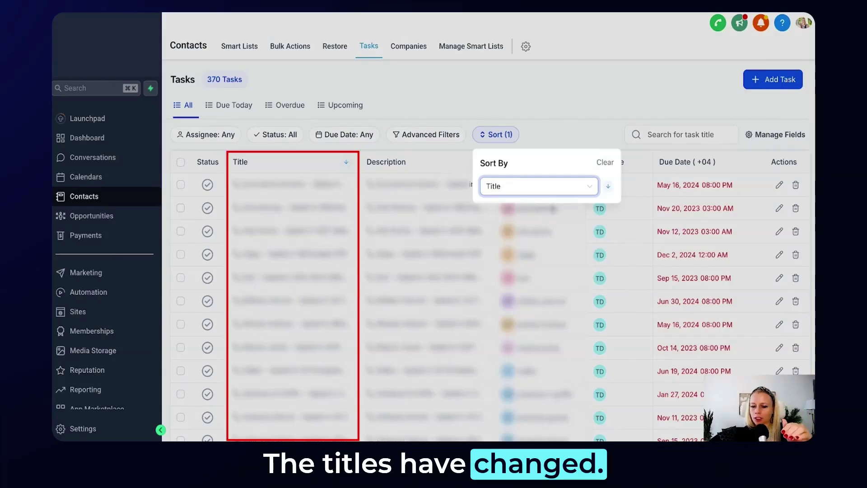
pyautogui.click(609, 187)
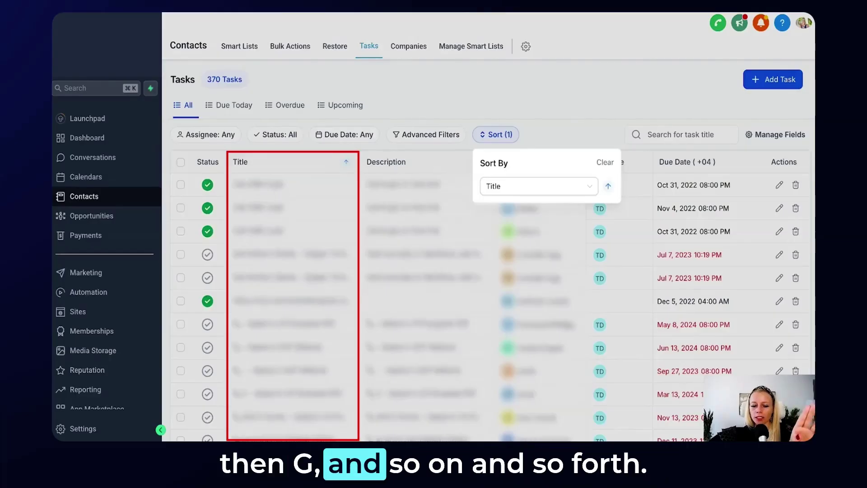
pyautogui.click(605, 163)
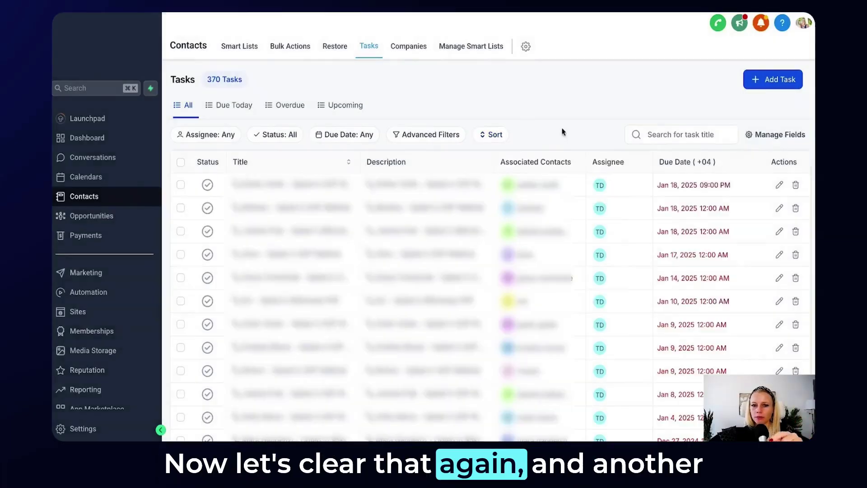
# - Search task titles for 'Opted in SOP webinar', then clear the search
pyautogui.click(679, 136)
pyautogui.write('Opted in SOP')
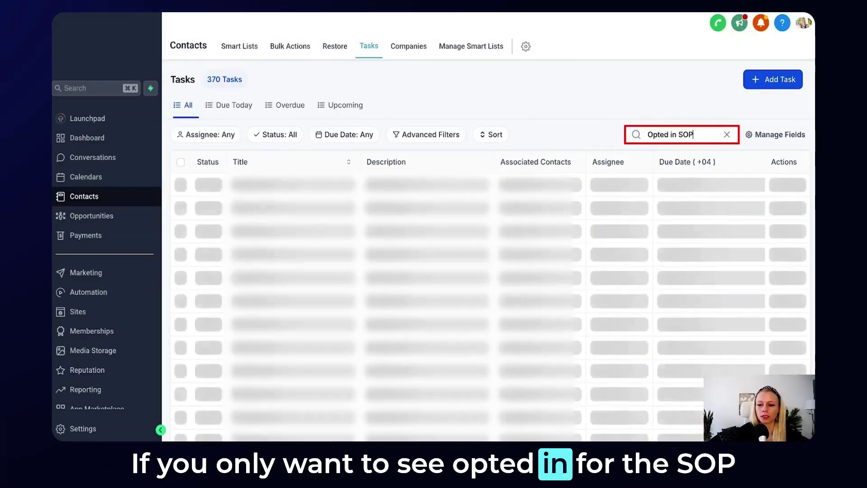
pyautogui.write(' webianr')
pyautogui.press('BackSpace')
pyautogui.press('BackSpace')
pyautogui.press('BackSpace')
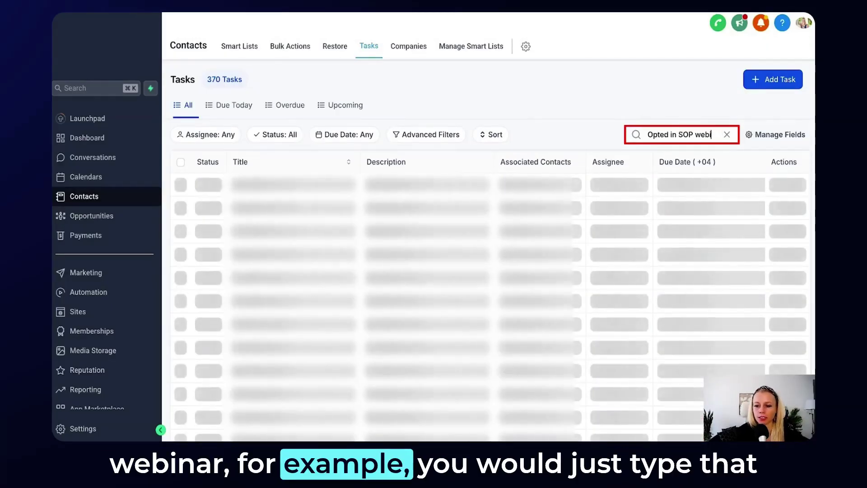
pyautogui.write('nar')
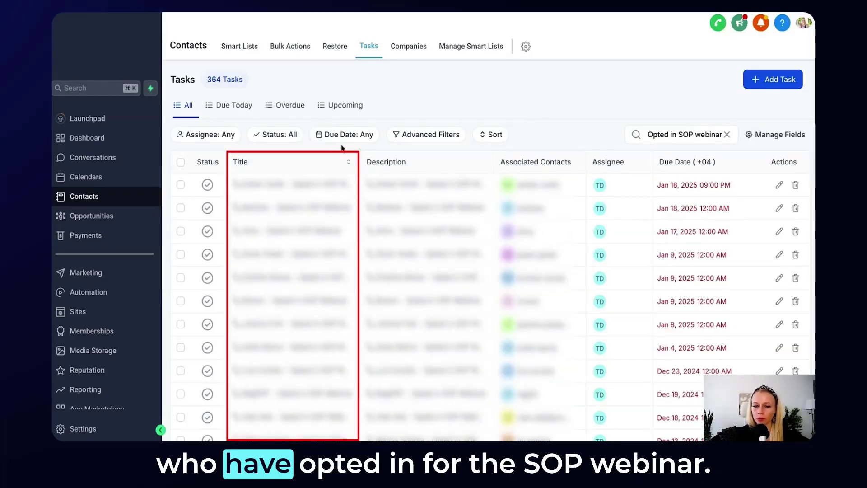
pyautogui.click(726, 134)
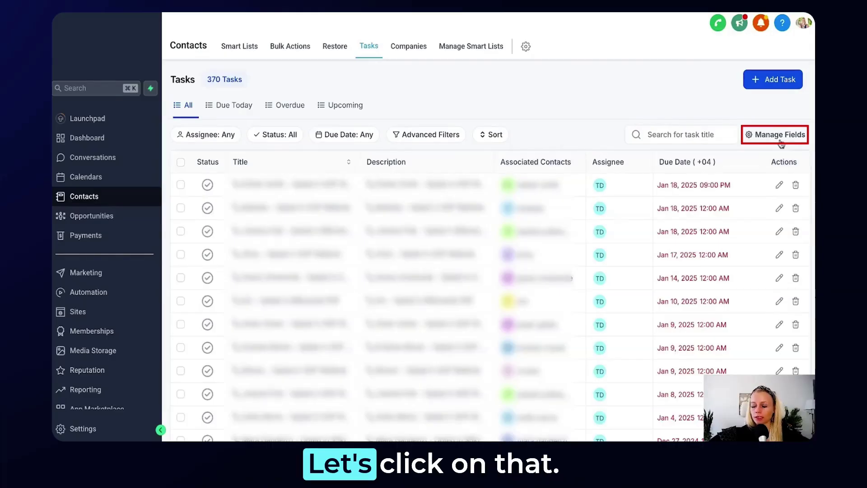
# - Replace the Due Date column with Created At and Updated At columns and save
pyautogui.click(780, 134)
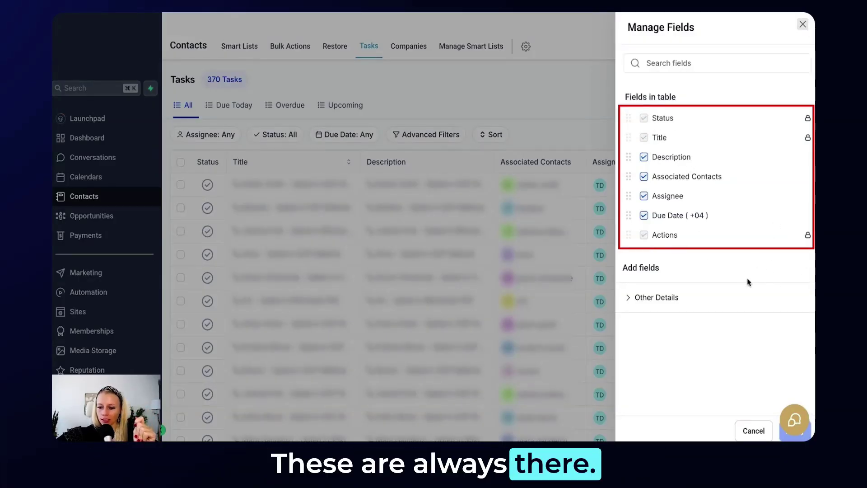
pyautogui.click(644, 216)
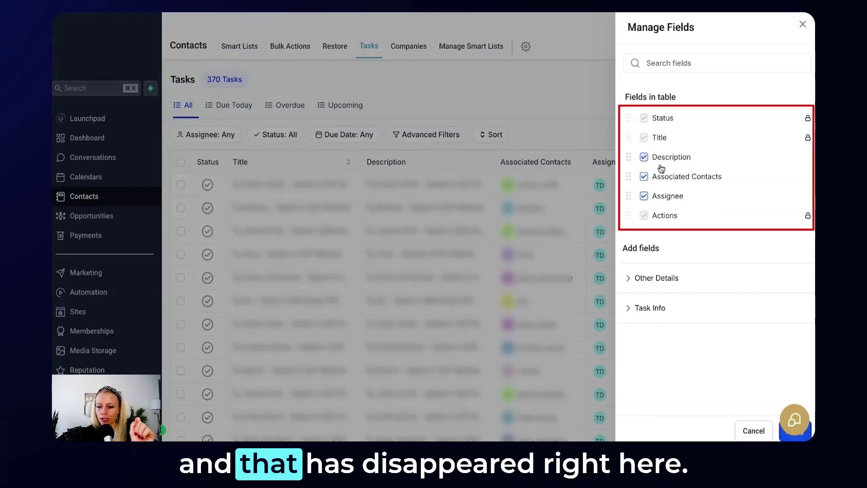
pyautogui.click(638, 278)
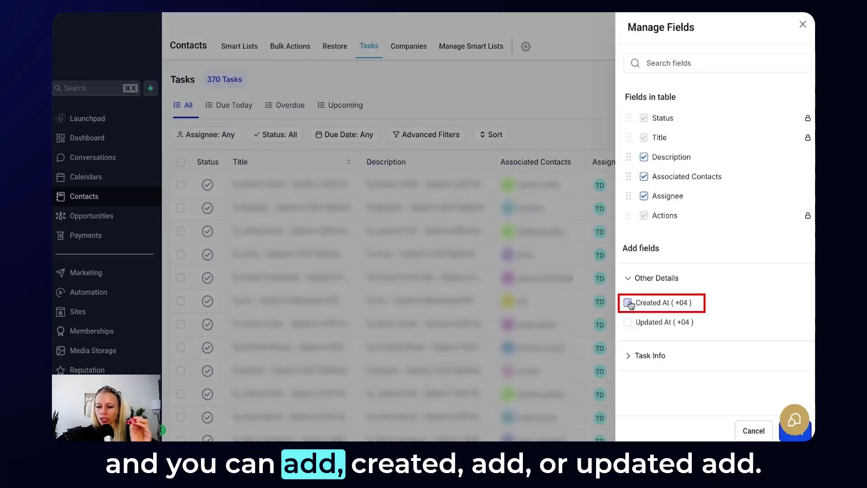
pyautogui.click(628, 303)
pyautogui.click(628, 322)
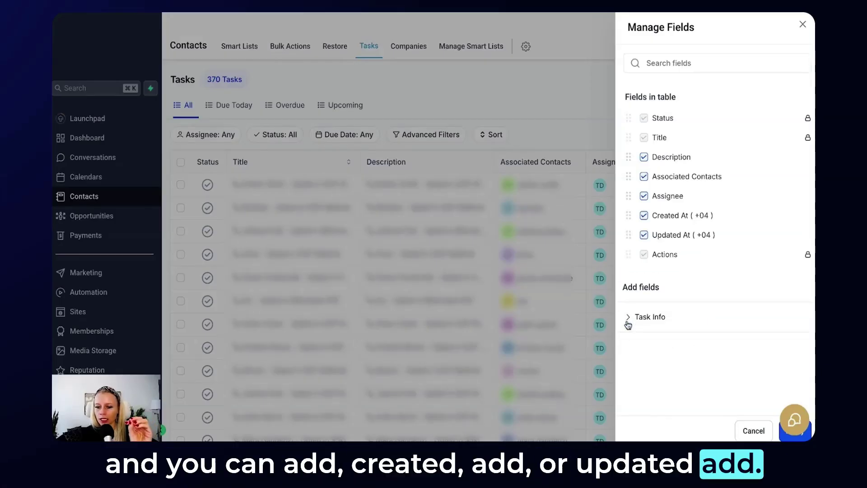
pyautogui.click(694, 319)
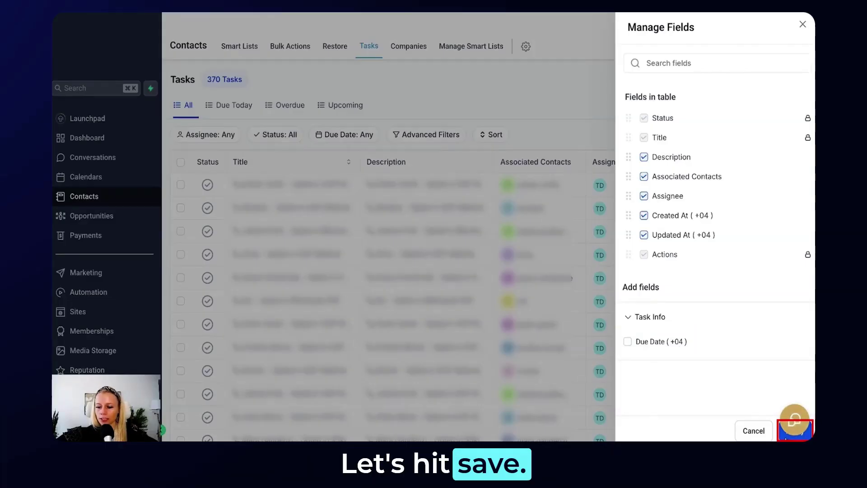
pyautogui.click(795, 431)
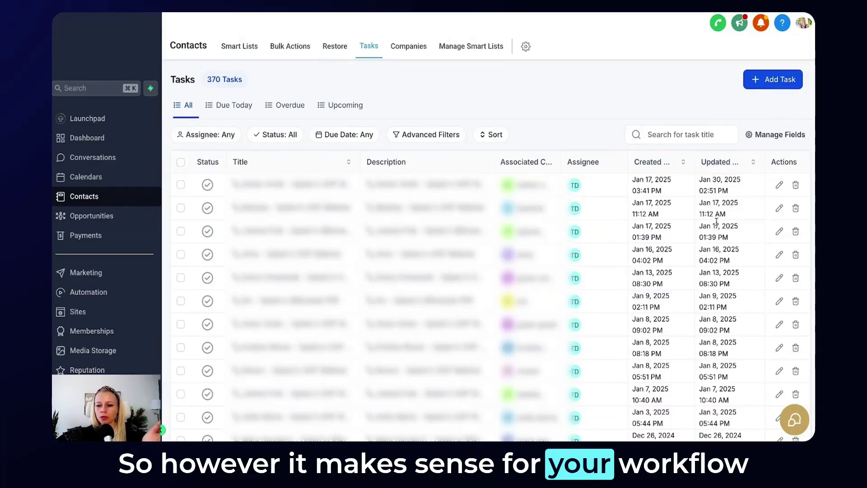
# - Re-add Due Date and remove the Created At and Updated At columns
pyautogui.click(770, 135)
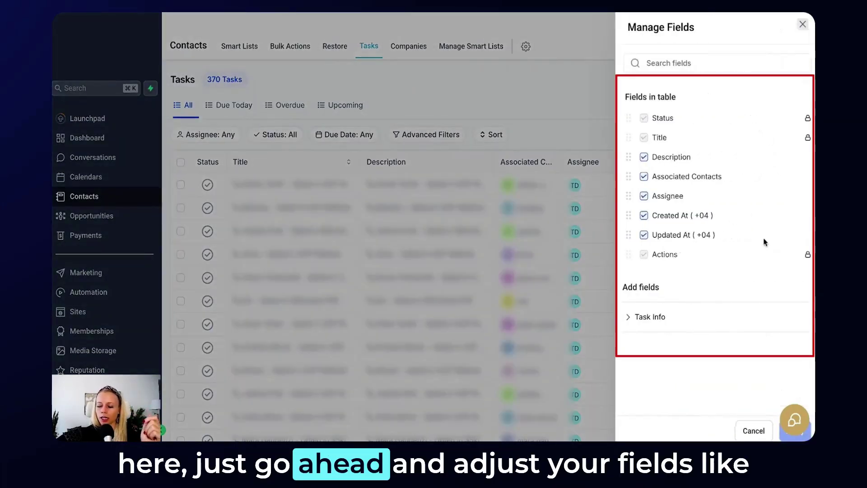
pyautogui.click(661, 320)
pyautogui.click(630, 343)
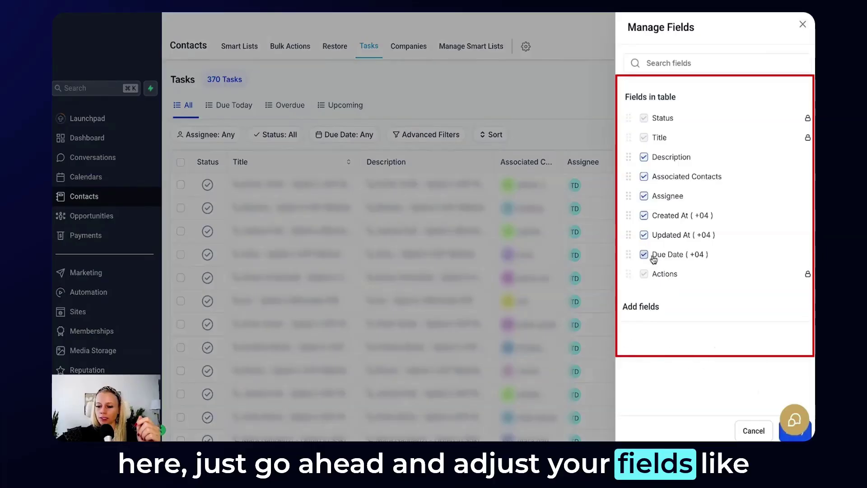
pyautogui.click(643, 235)
pyautogui.click(644, 216)
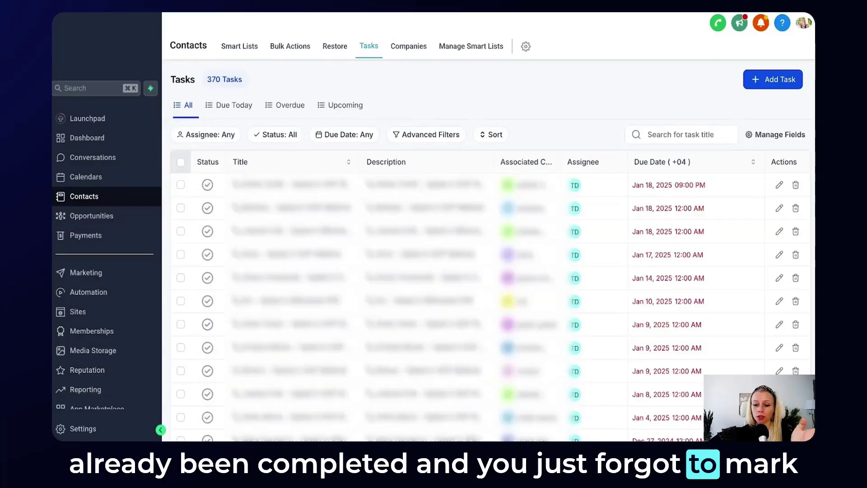
# - Select all 20 tasks on the page, then deselect them
pyautogui.click(181, 163)
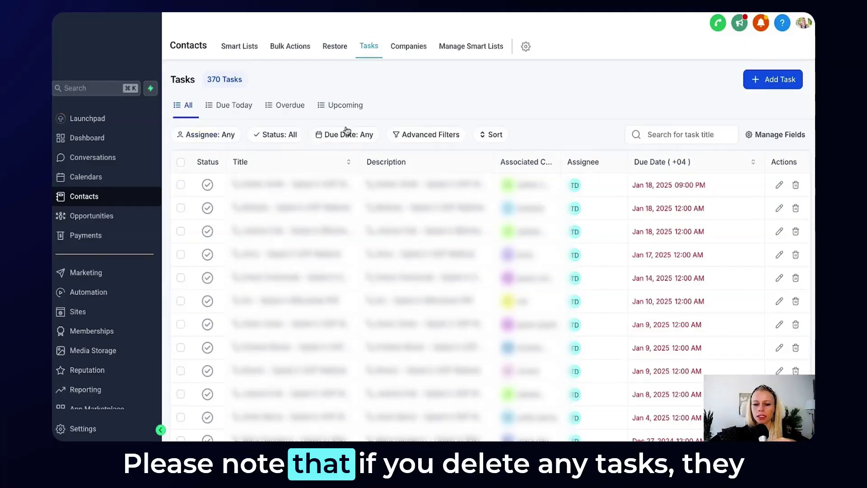
pyautogui.click(180, 162)
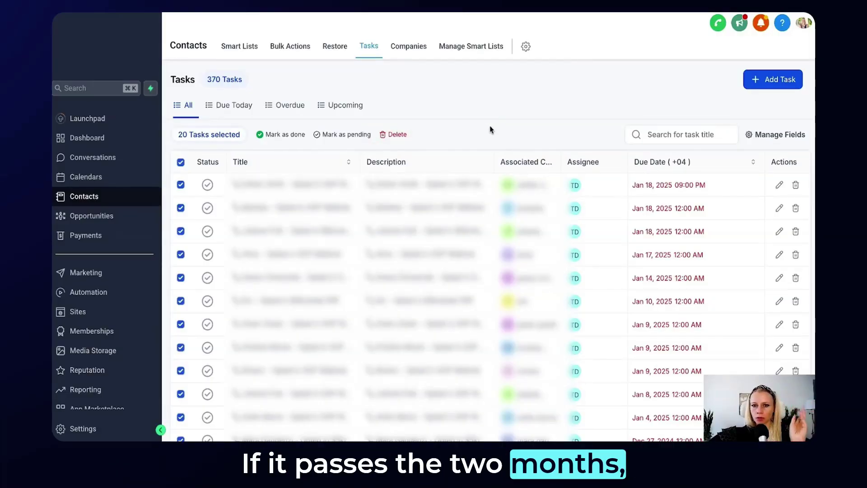
pyautogui.click(181, 163)
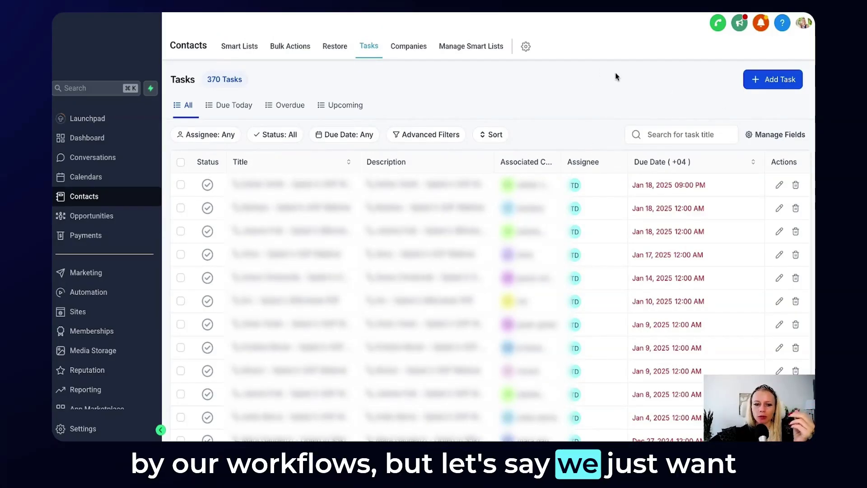
# - Start a new task titled 'Demo Task' with description 'Demo Description'
pyautogui.click(770, 85)
pyautogui.write('Demo Task')
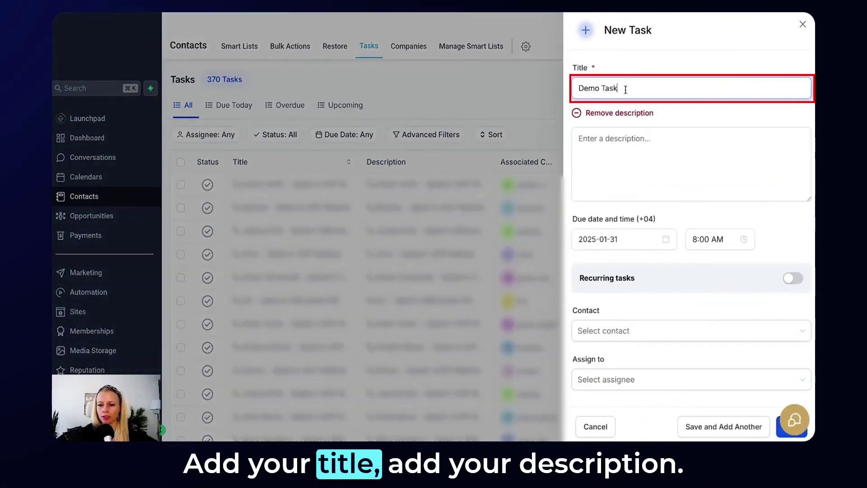
pyautogui.click(643, 132)
pyautogui.write('Demo Description')
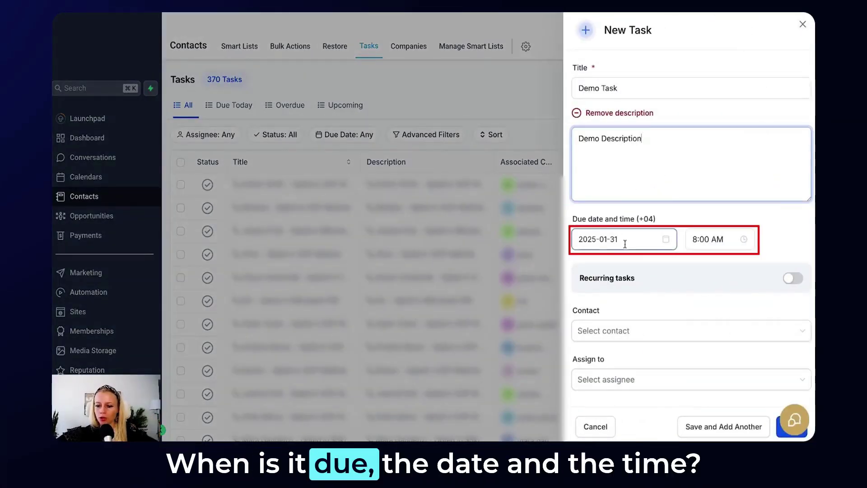
# - Choose a contact and a team-member assignee for the new task
pyautogui.scroll(-1, 628, 251)
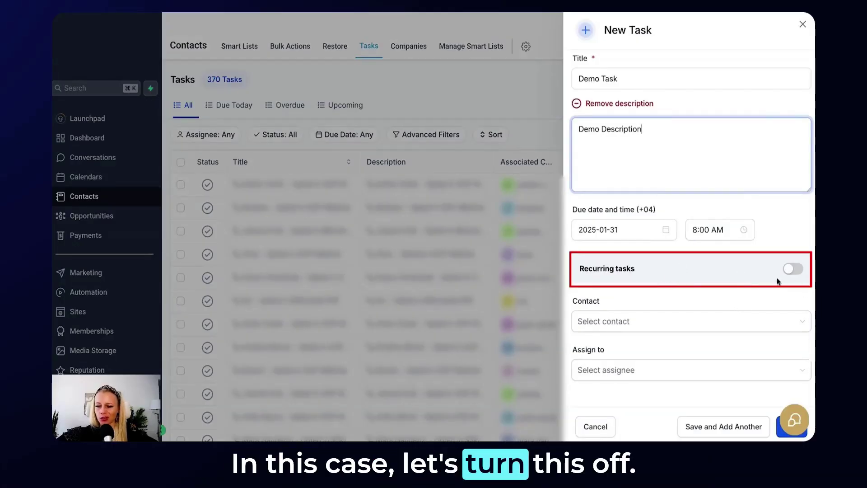
pyautogui.click(704, 325)
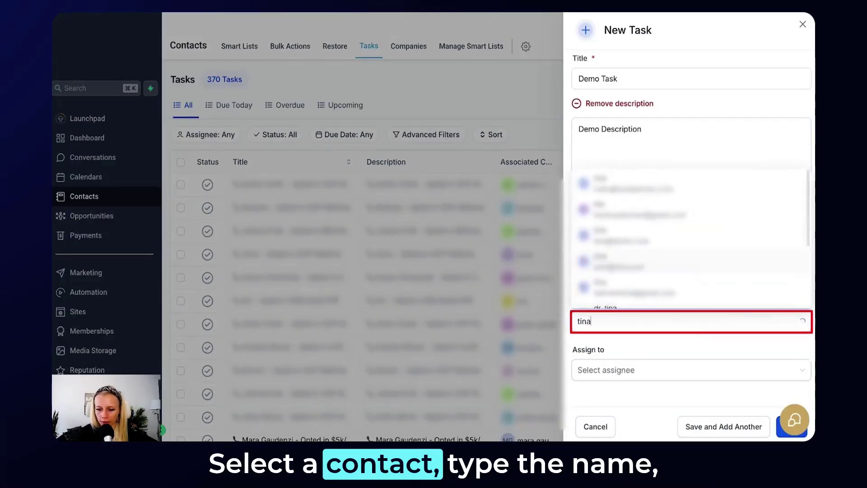
pyautogui.click(664, 261)
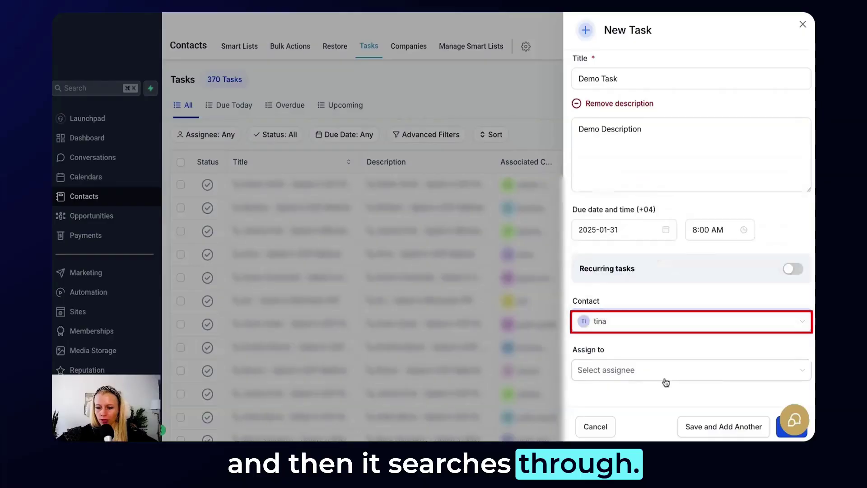
pyautogui.click(664, 378)
pyautogui.click(614, 327)
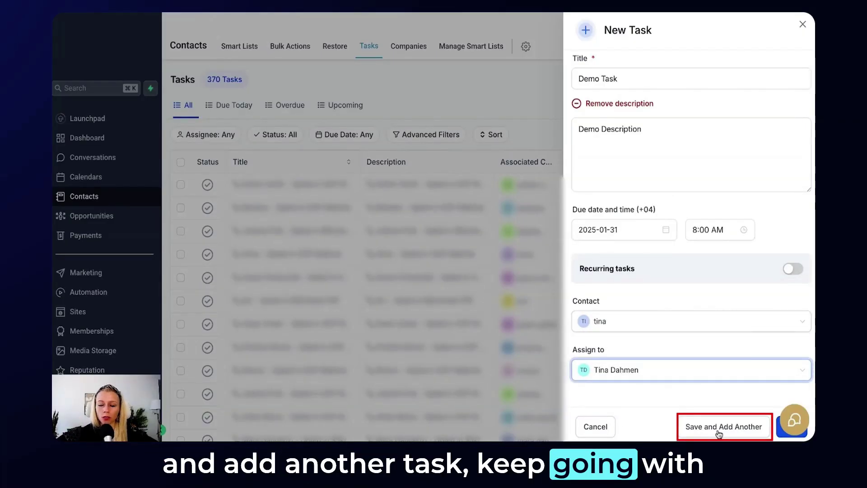
# - Save Demo Task, then search titles for 'Demo Task' to show its Jan 31, 2025 08:00 AM due date
pyautogui.click(780, 437)
pyautogui.click(686, 138)
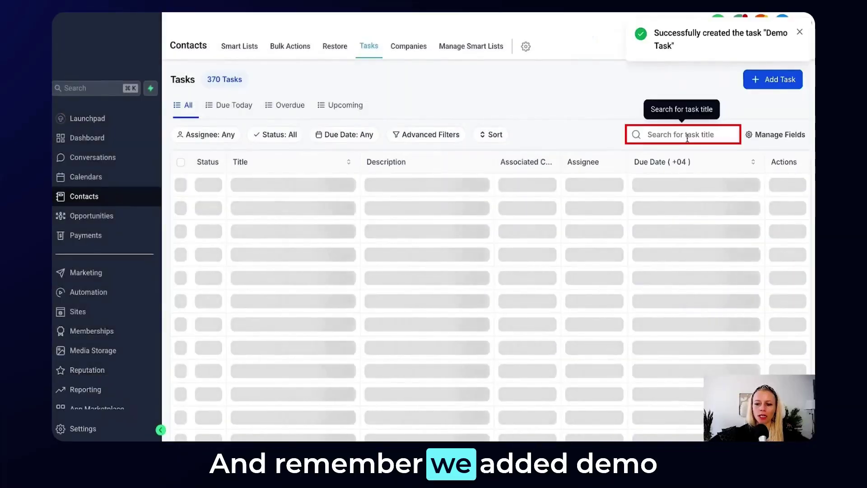
pyautogui.write('Demo Task')
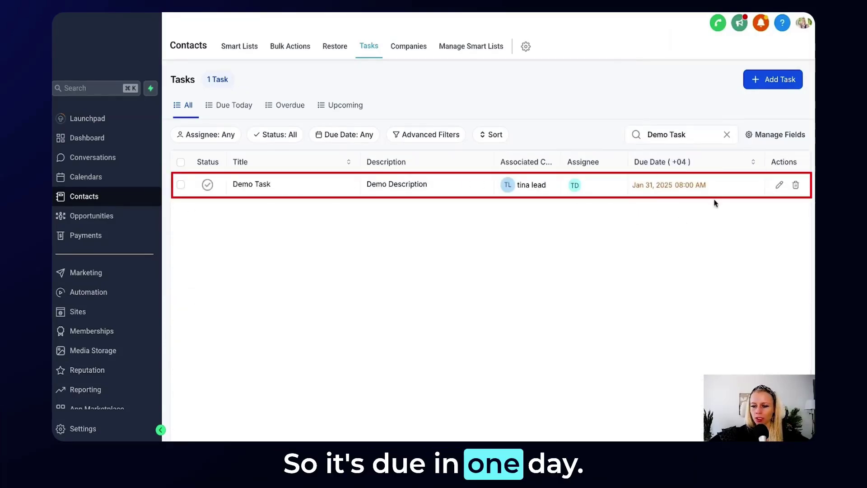
pyautogui.moveTo(697, 186)
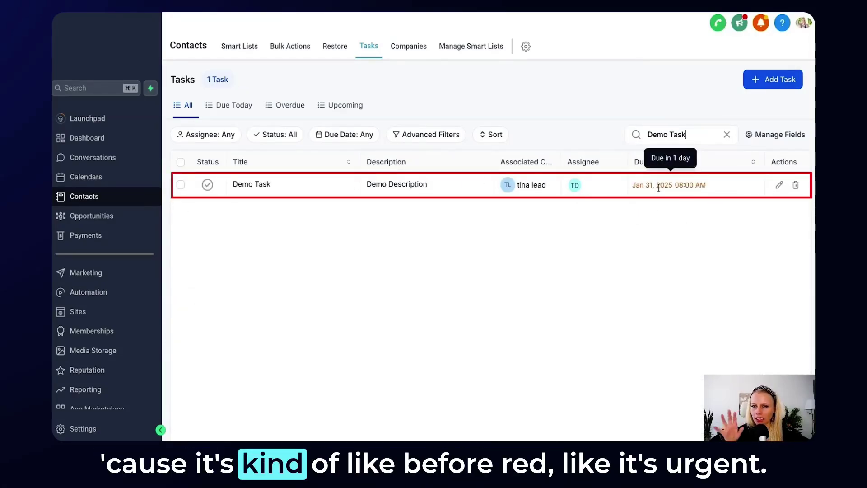